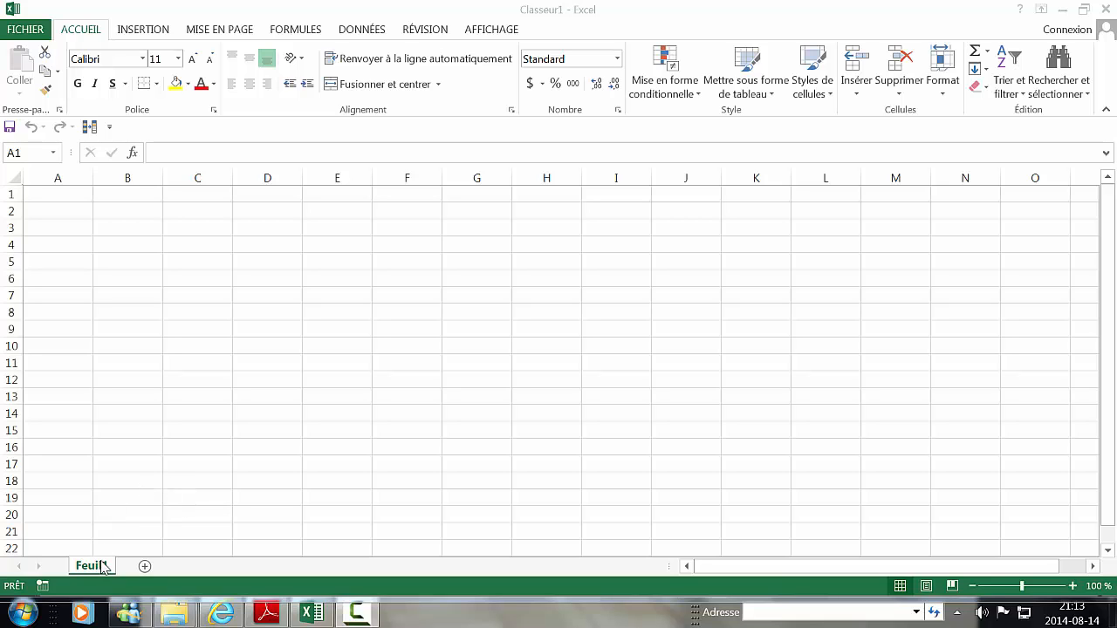
Add a second worksheet to the workbook and rename the sheet Feuil1 as "lignecolonne"
{"action": "left_click", "coordinate": [145, 568]}
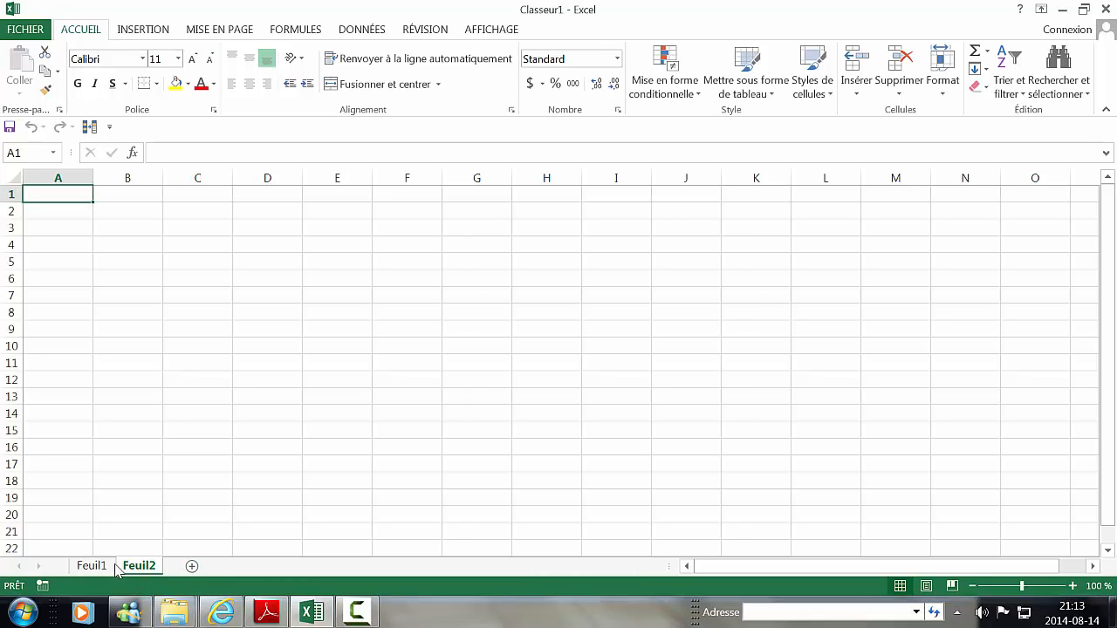
{"action": "left_click", "coordinate": [92, 567]}
{"action": "right_click", "coordinate": [96, 569]}
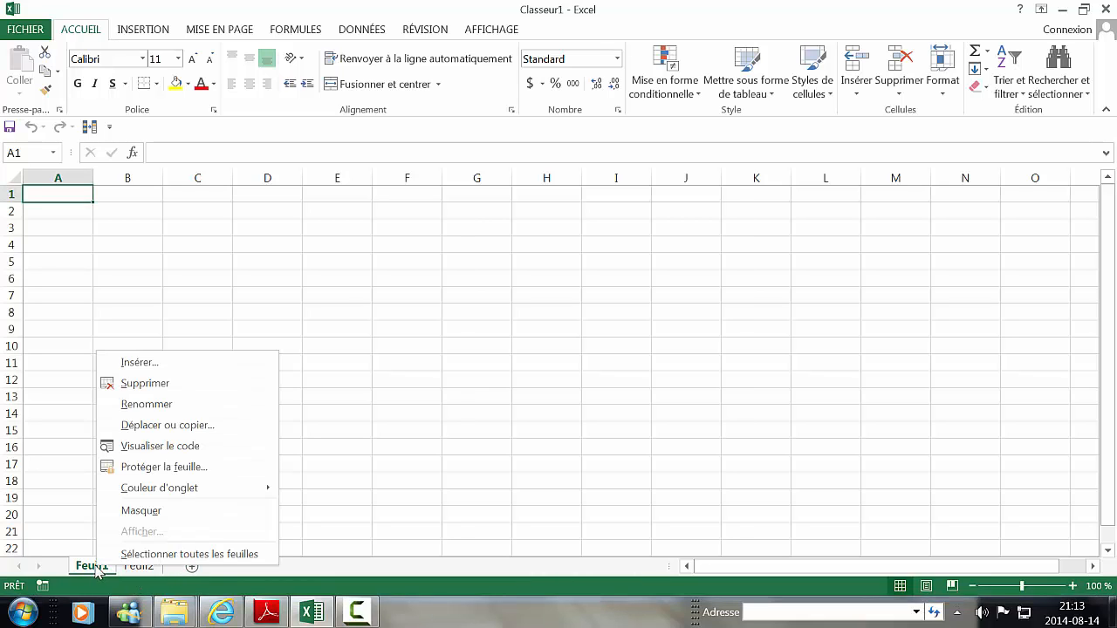
{"action": "left_click", "coordinate": [147, 404]}
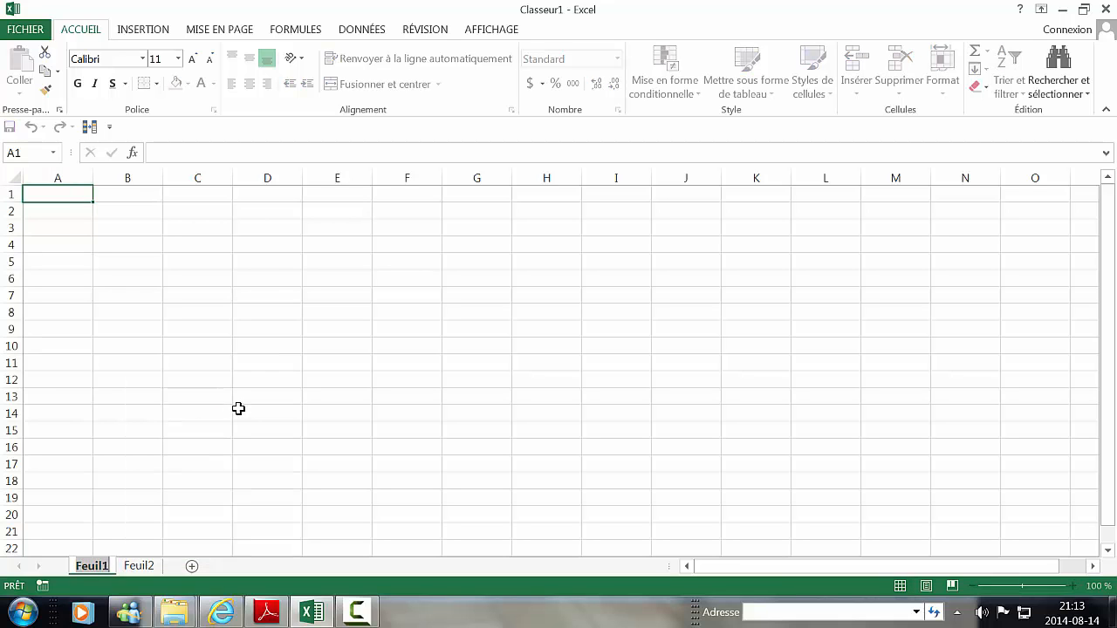
{"action": "type", "text": "ligneco"}
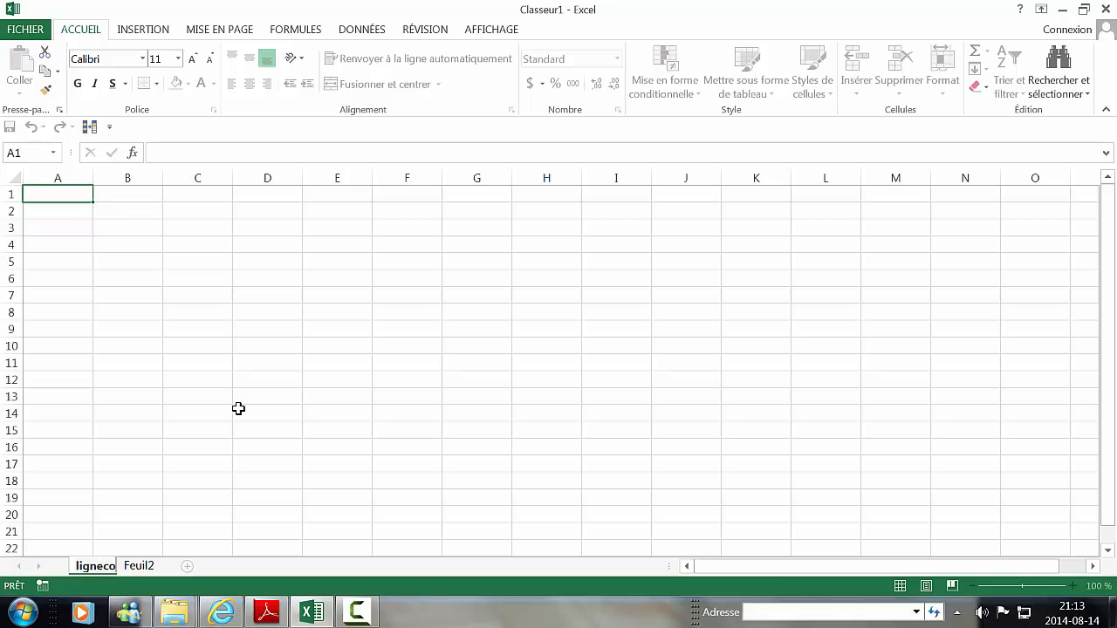
{"action": "type", "text": "lonne"}
{"action": "key", "text": "Return"}
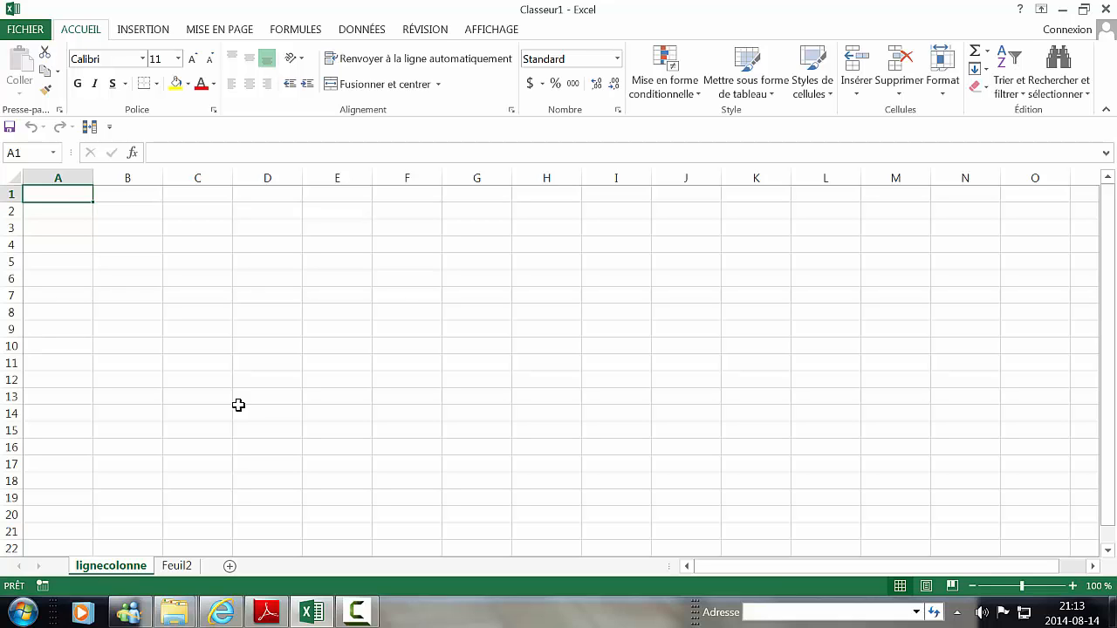
Enter the sentence "Je m'appelle" followed by the person's first name in cell D4
{"action": "left_click", "coordinate": [269, 245]}
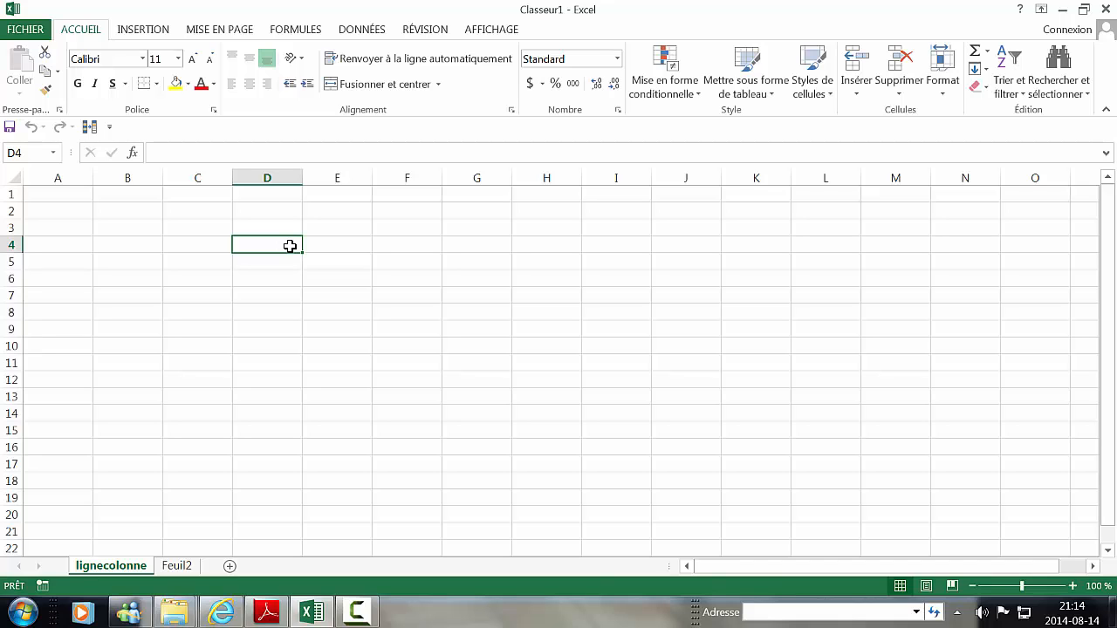
{"action": "type", "text": "Je"}
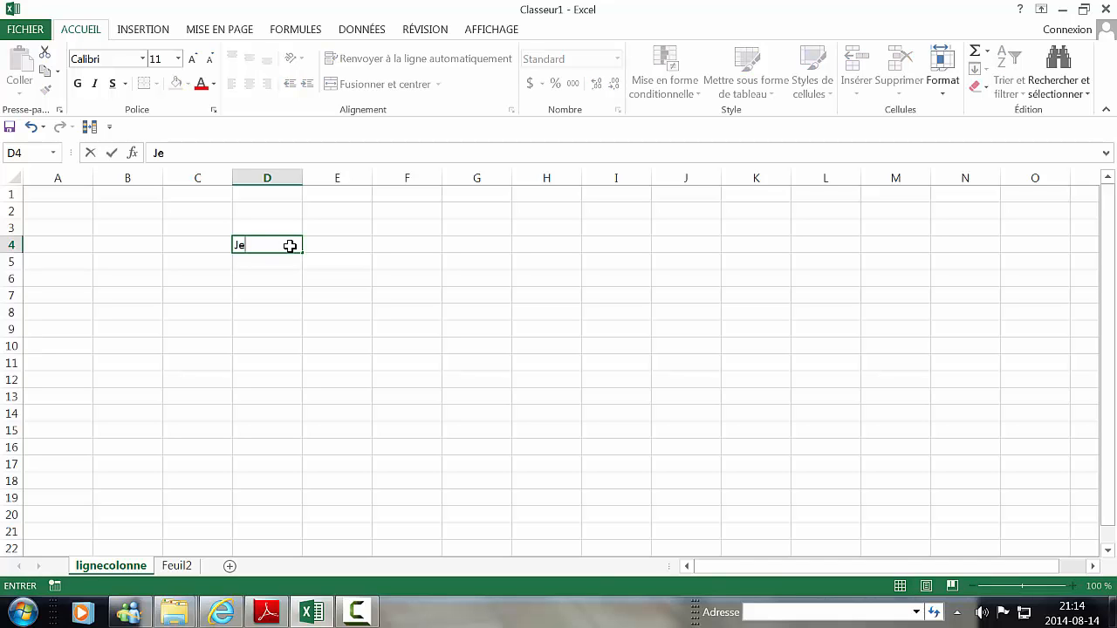
{"action": "type", "text": " m'appelle Joon"}
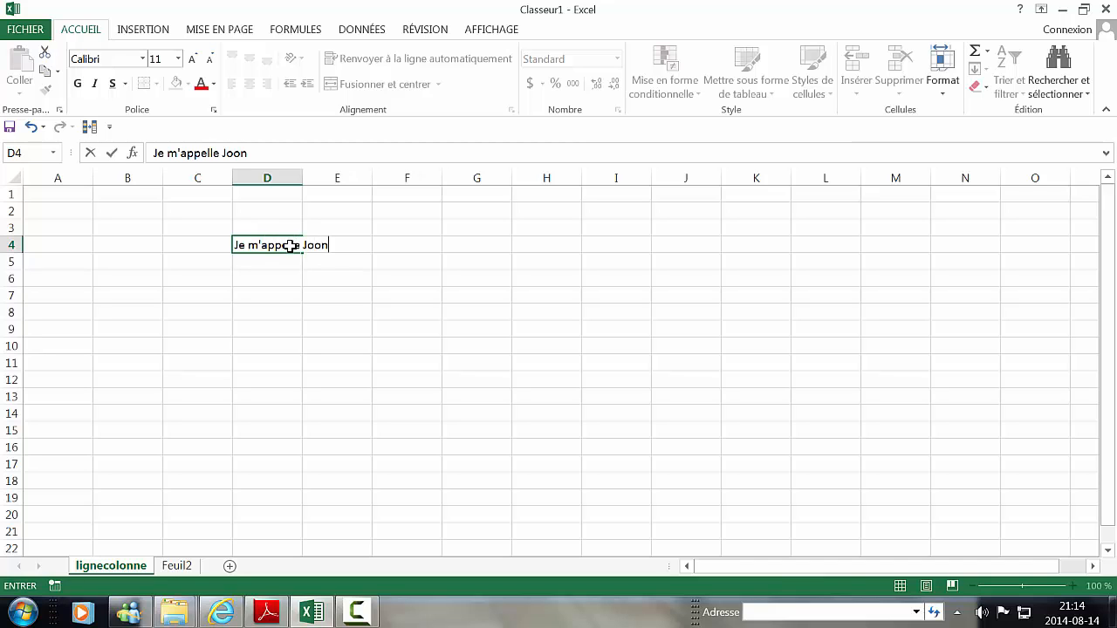
{"action": "key", "text": "BackSpace"}
{"action": "key", "text": "BackSpace"}
{"action": "type", "text": "nathan"}
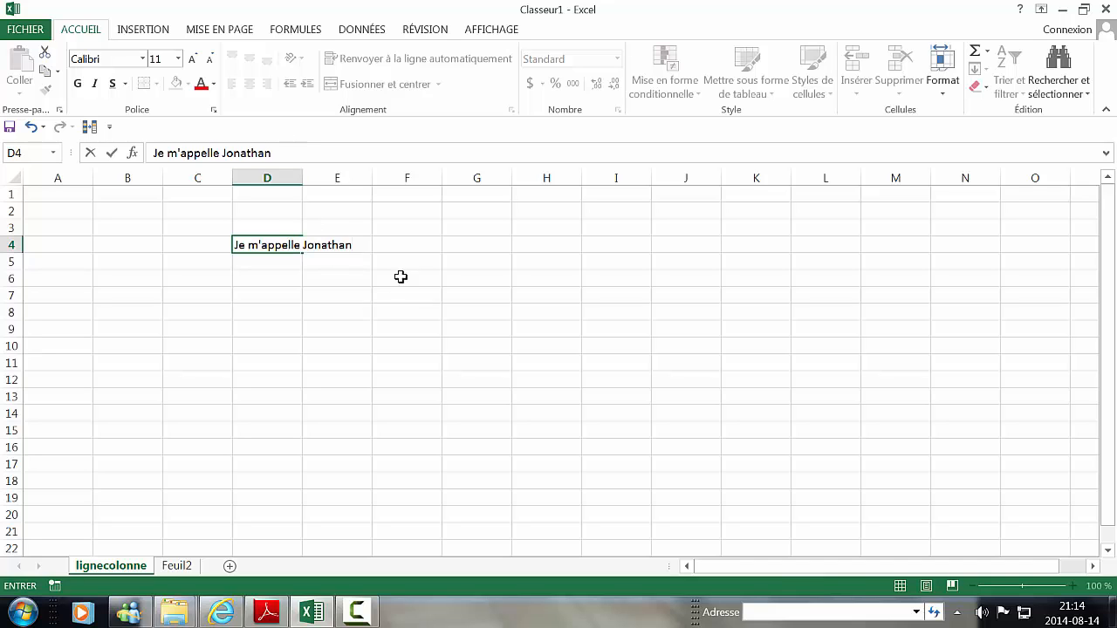
{"action": "left_click", "coordinate": [431, 242]}
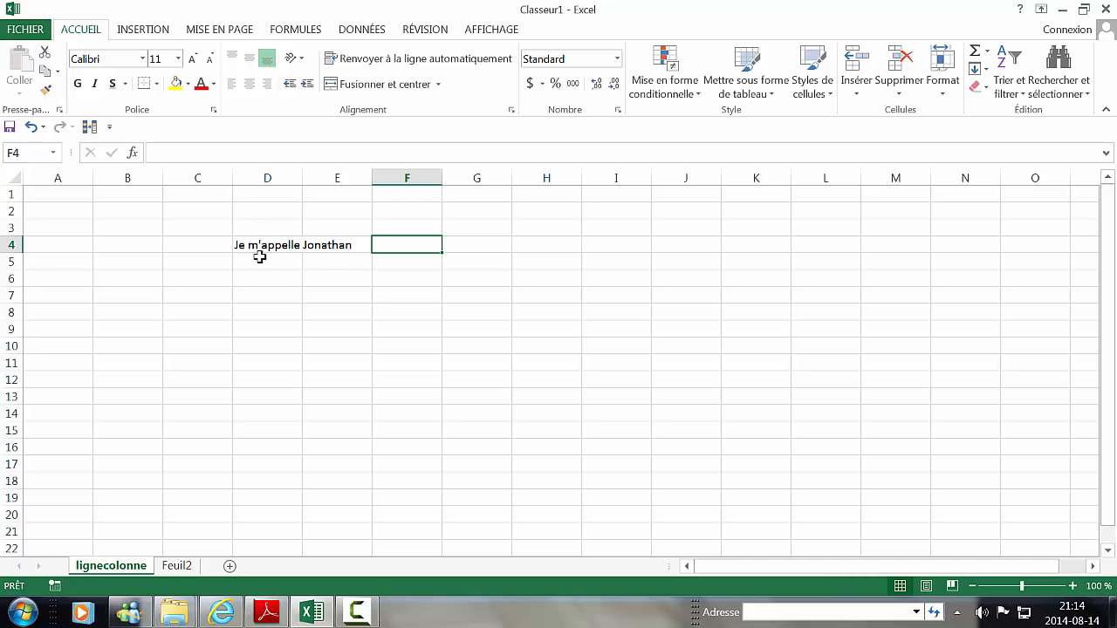
Enter "Bienvenue en méthodes quantitatives" in cell E4
{"action": "left_click", "coordinate": [356, 245]}
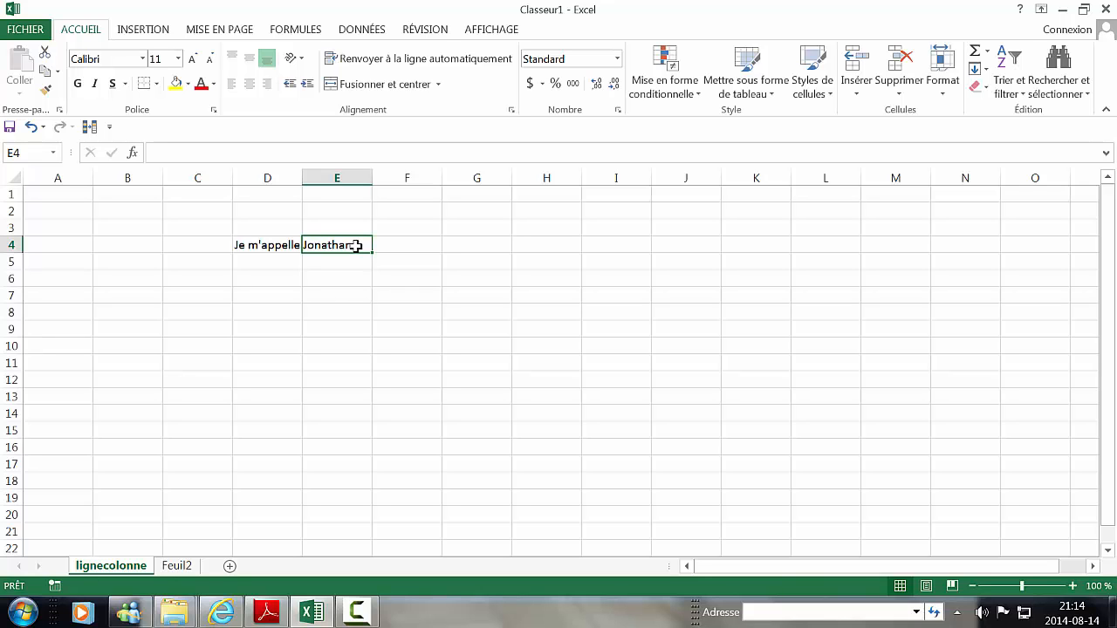
{"action": "type", "text": "Bi"}
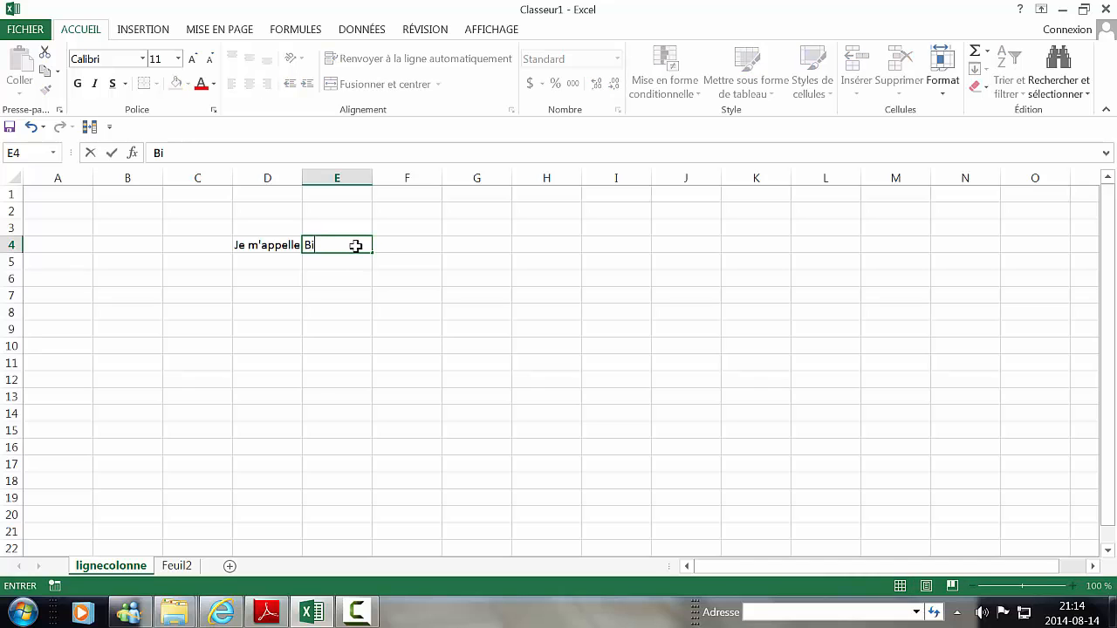
{"action": "type", "text": "envenue en mé"}
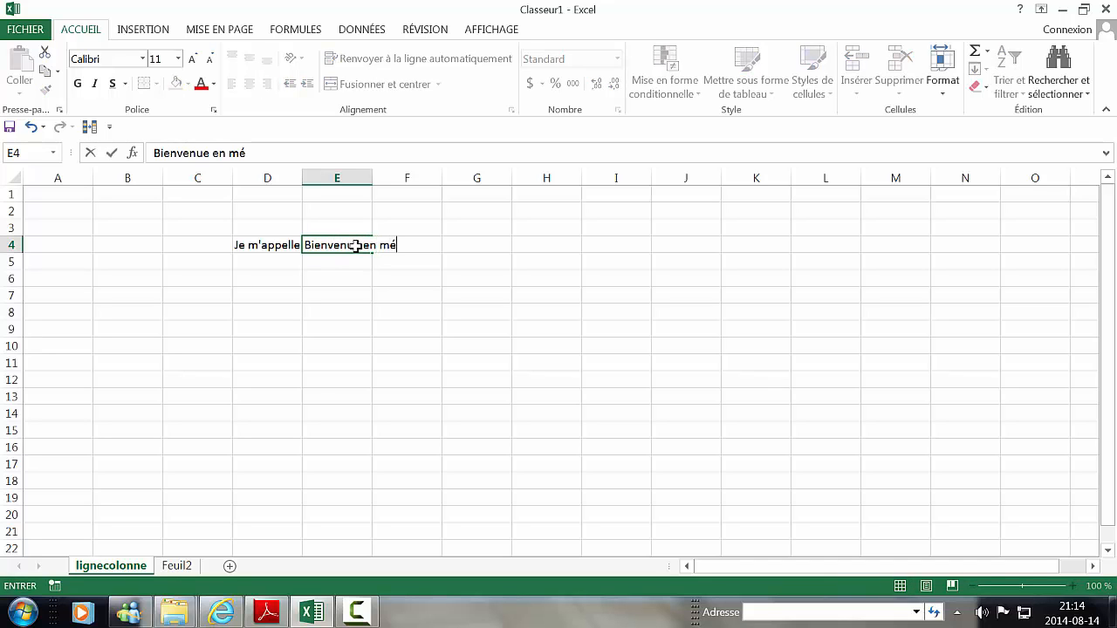
{"action": "type", "text": "thodes quantitatives"}
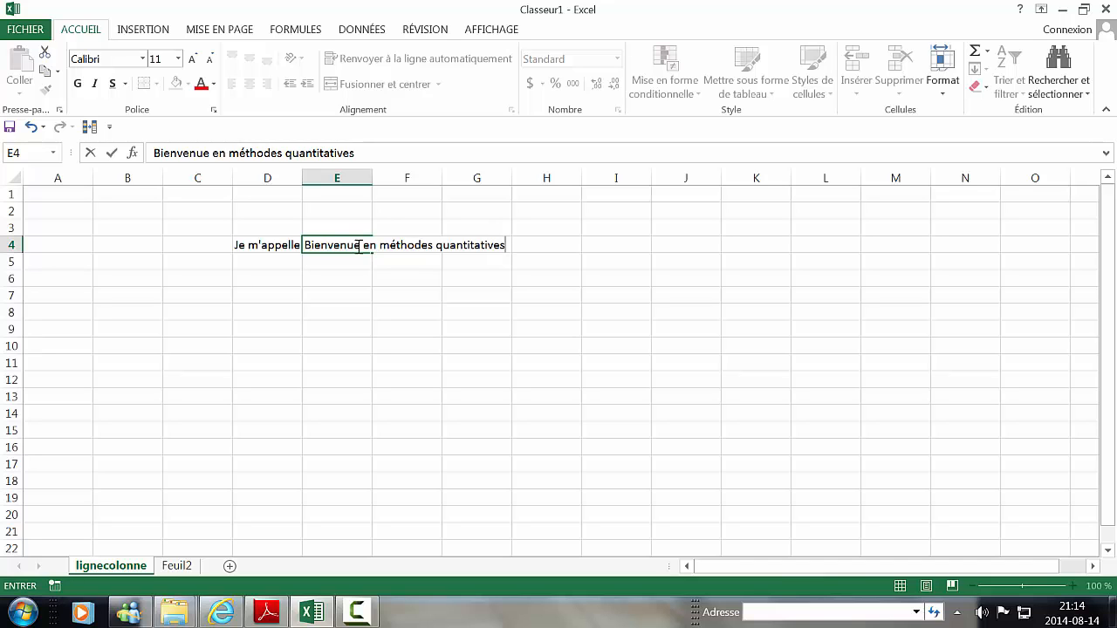
{"action": "left_click", "coordinate": [382, 212]}
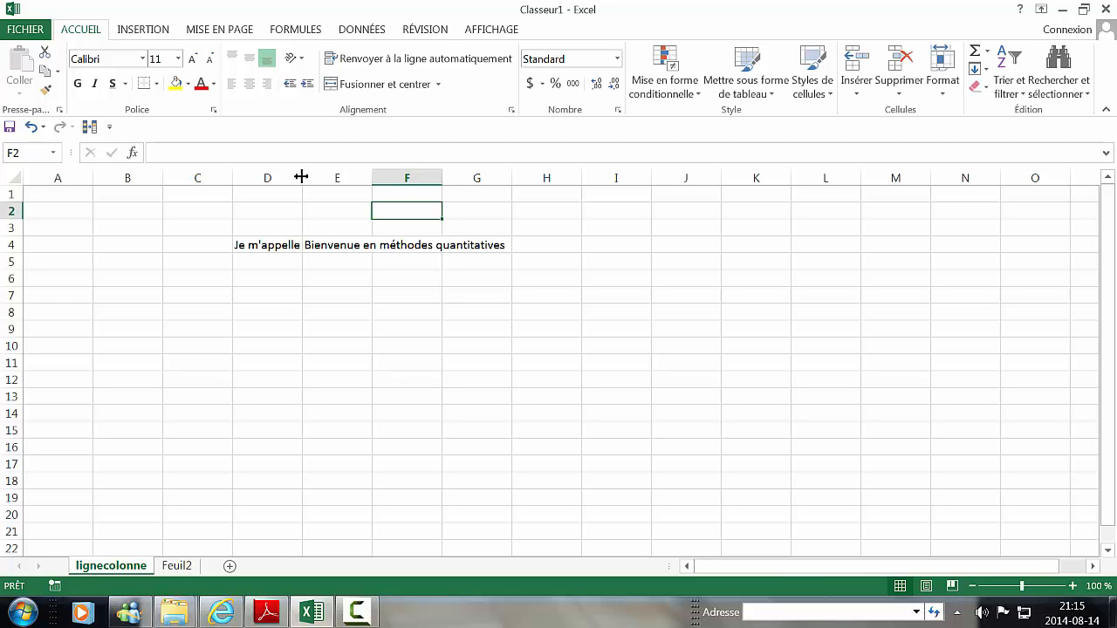
Widen columns D and E until their texts fit, and increase the height of row 4 to nearly three times a standard row
{"action": "left_click_drag", "start_coordinate": [301, 177], "coordinate": [380, 180]}
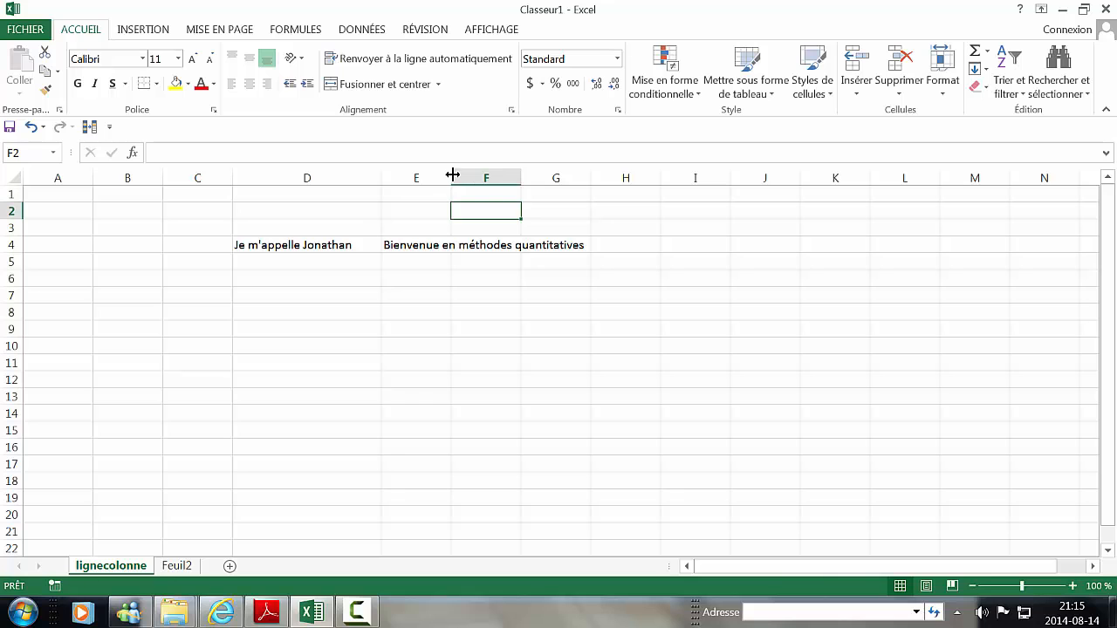
{"action": "left_click_drag", "start_coordinate": [451, 178], "coordinate": [593, 177]}
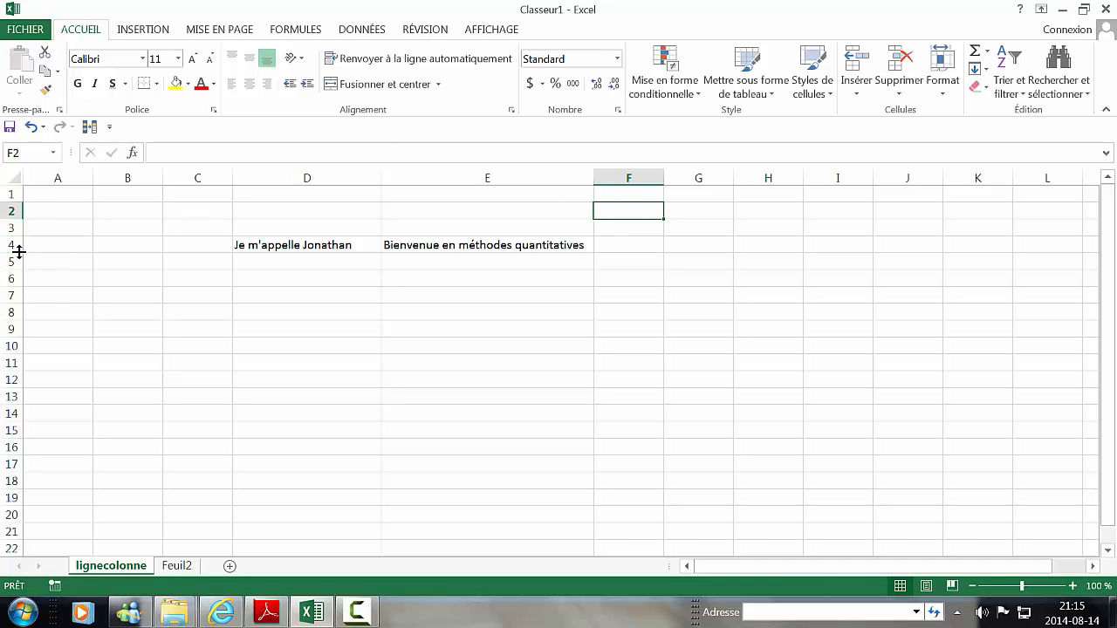
{"action": "left_click_drag", "start_coordinate": [17, 252], "coordinate": [17, 282]}
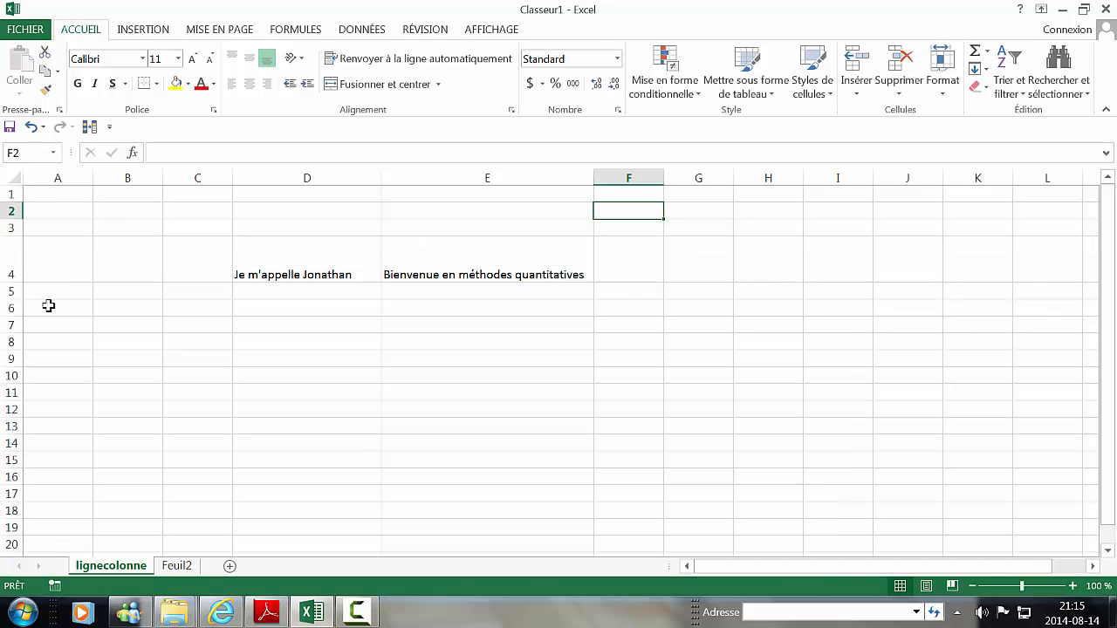
Enter the same "Je m'appelle" sentence with the first name in cell D5, correcting the name's capitalization
{"action": "left_click", "coordinate": [288, 291]}
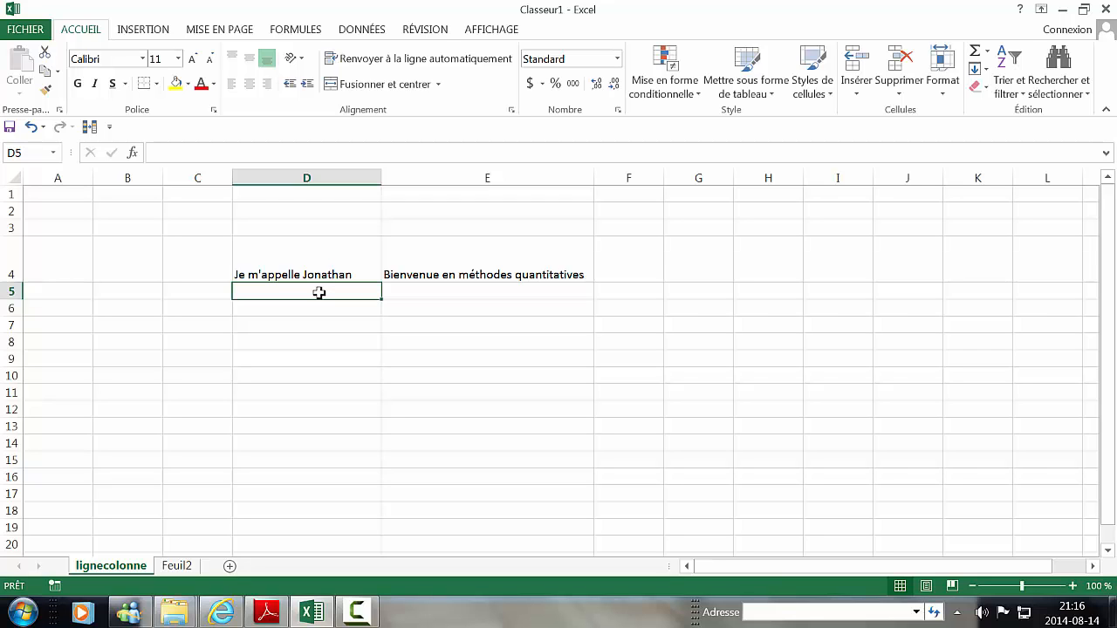
{"action": "type", "text": "Je m'app"}
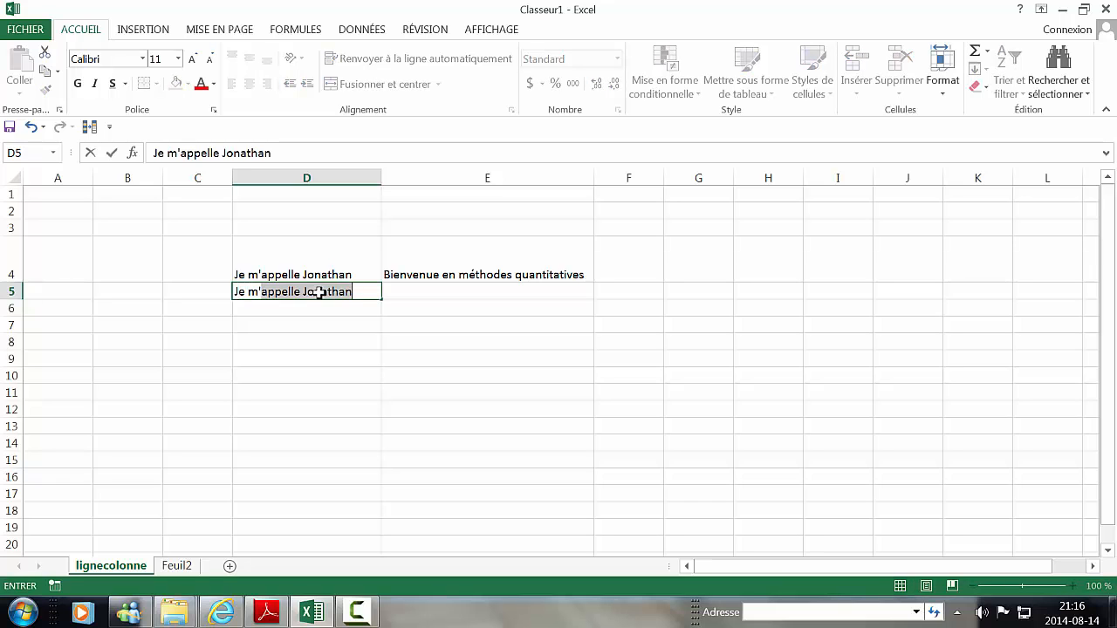
{"action": "type", "text": "elle JOn"}
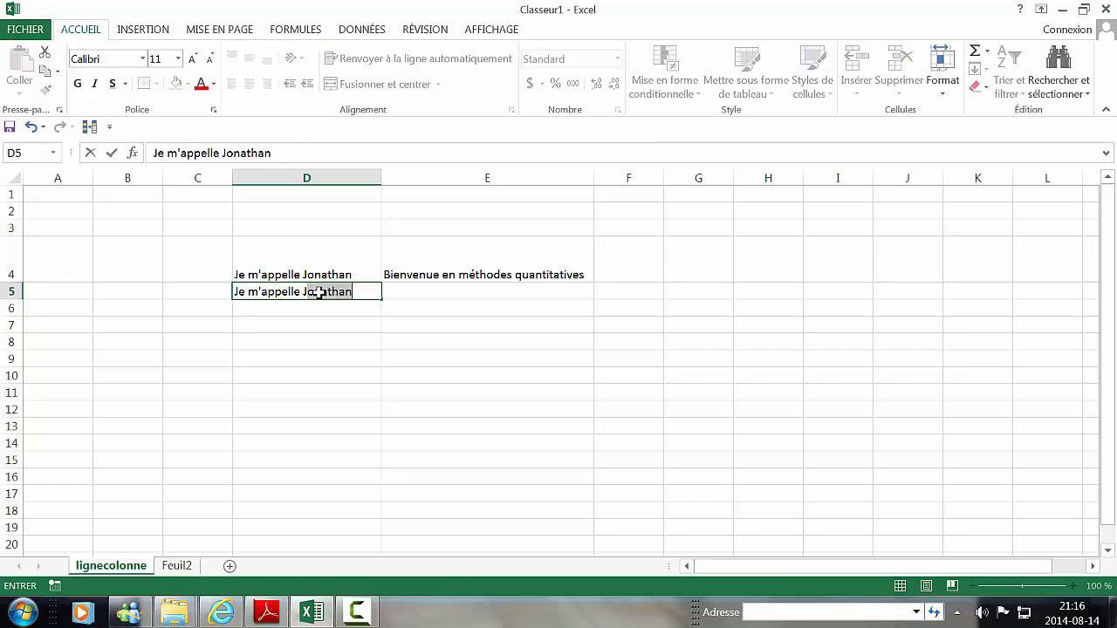
{"action": "type", "text": "athan"}
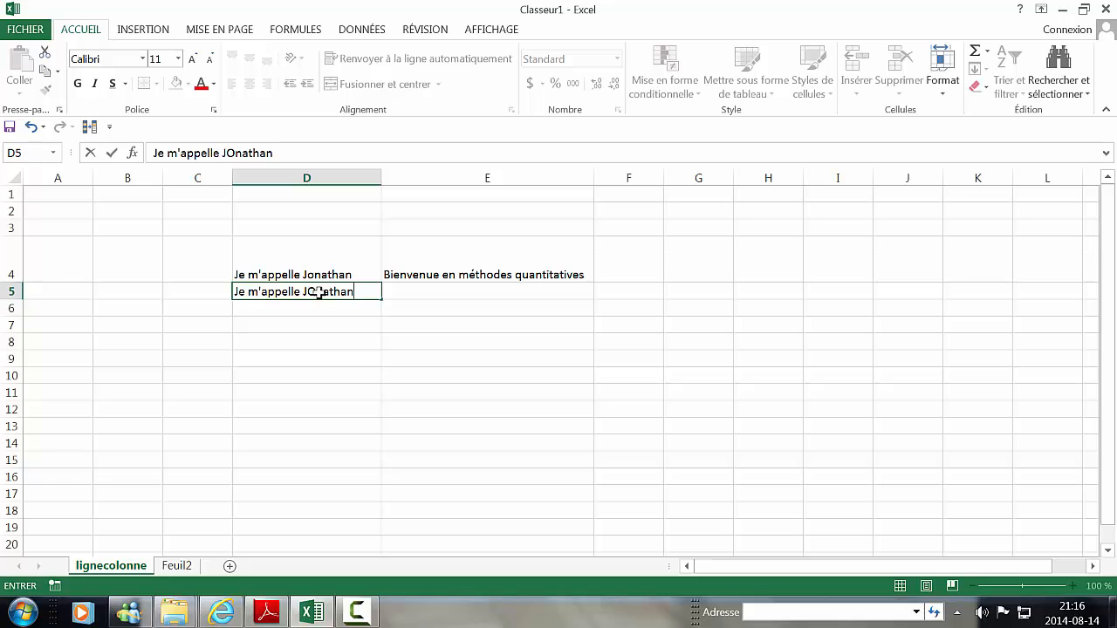
{"action": "left_click", "coordinate": [316, 292]}
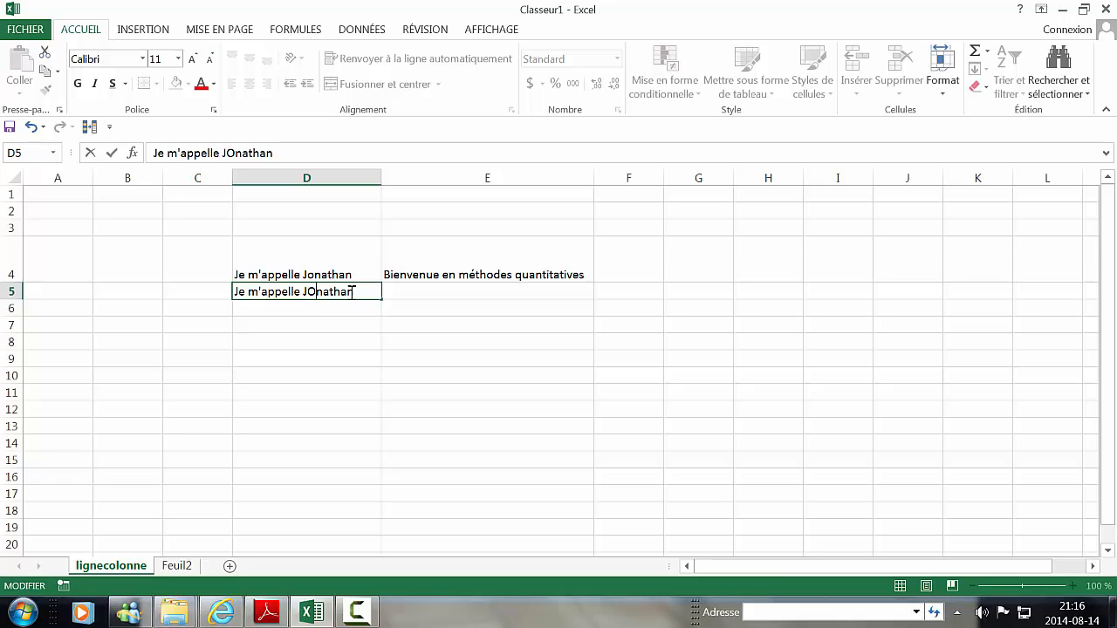
{"action": "key", "text": "BackSpace"}
{"action": "type", "text": "o"}
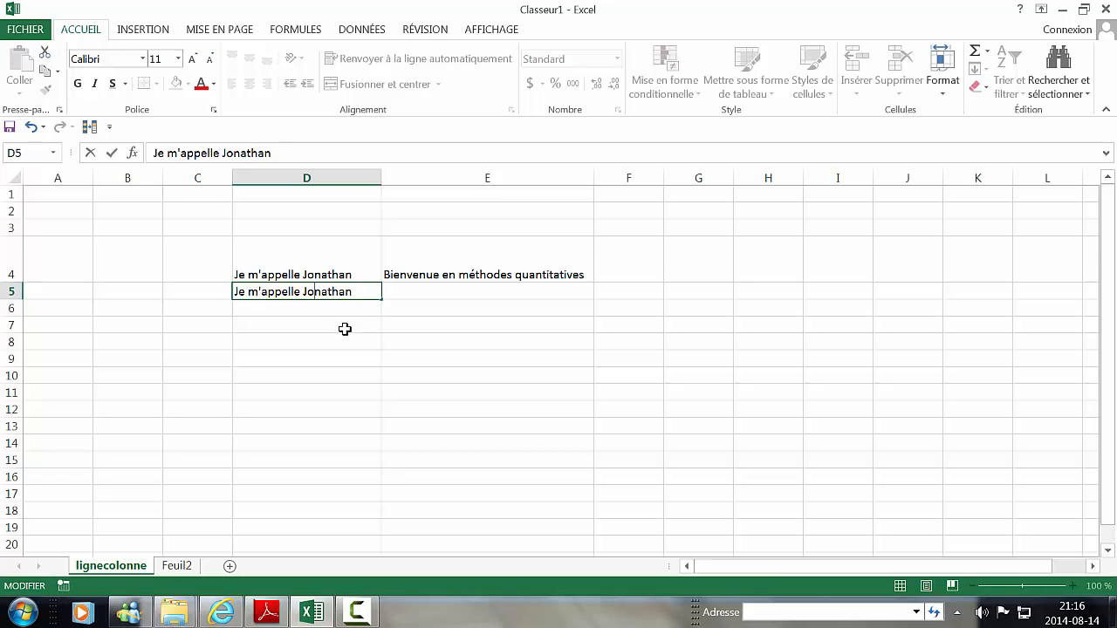
{"action": "left_click", "coordinate": [345, 328]}
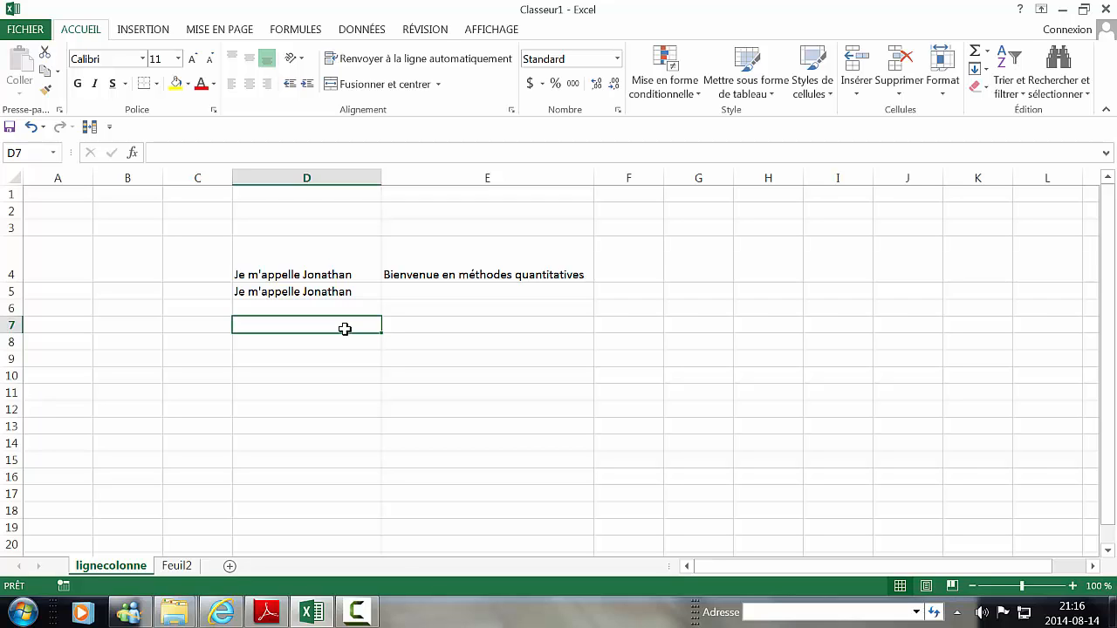
Insert an empty row between row 4 and row 5
{"action": "left_click", "coordinate": [10, 292]}
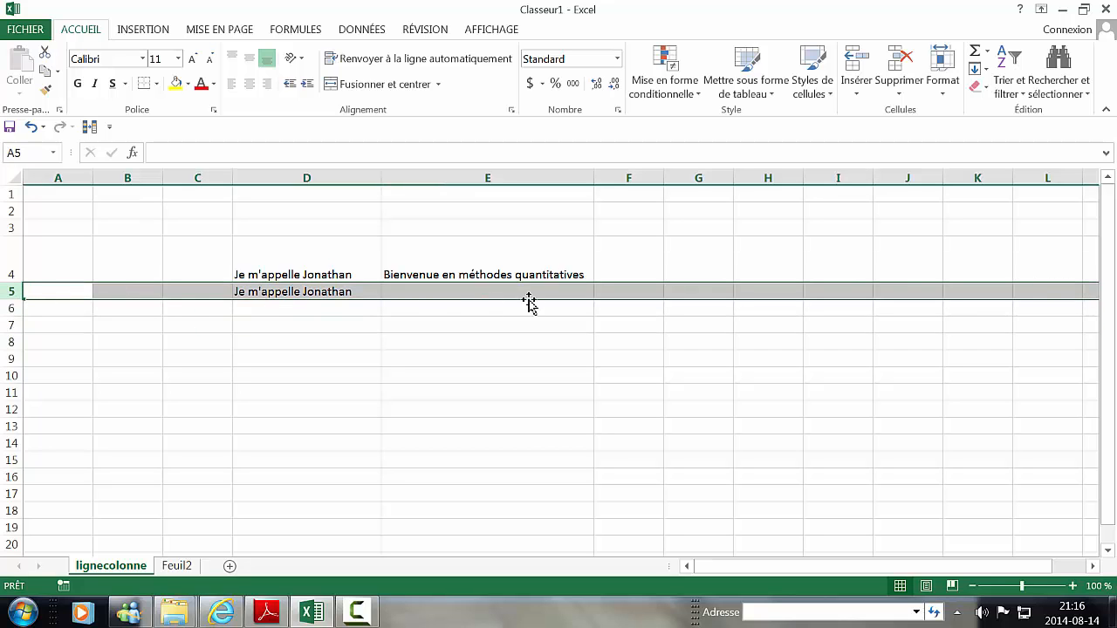
{"action": "right_click", "coordinate": [11, 293]}
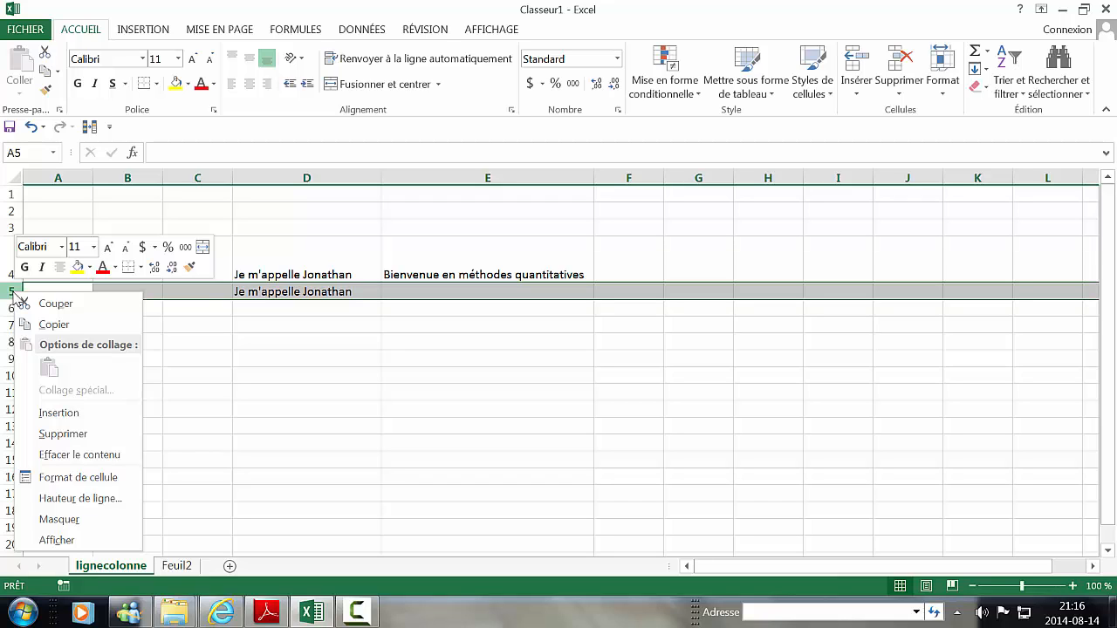
{"action": "left_click", "coordinate": [58, 413]}
{"action": "left_click", "coordinate": [292, 319]}
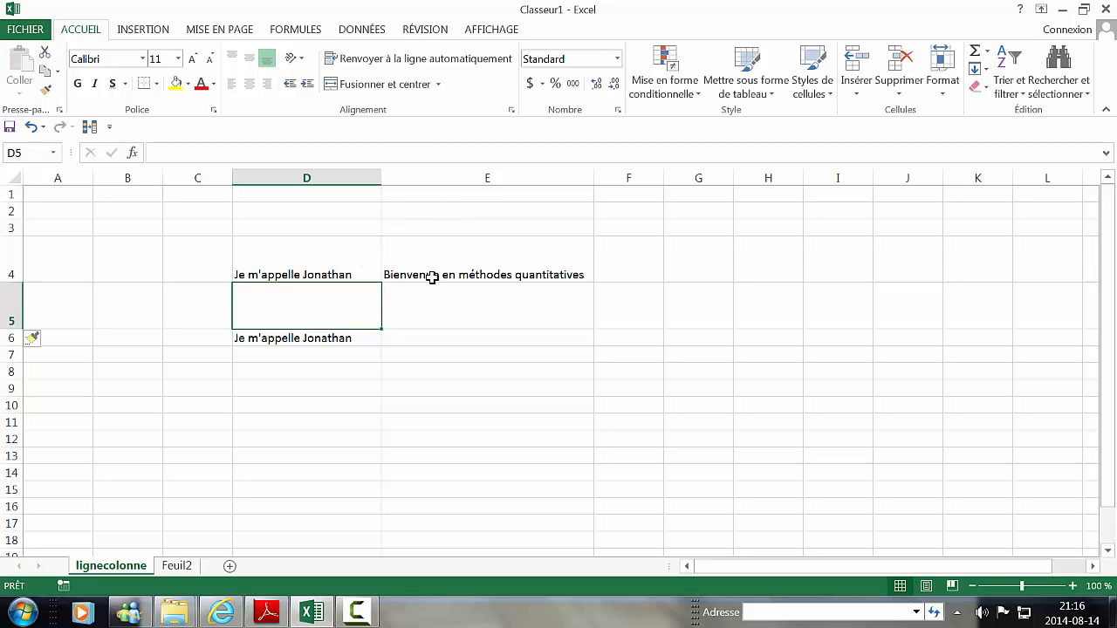
Insert an empty column between column D and column E
{"action": "left_click", "coordinate": [478, 175]}
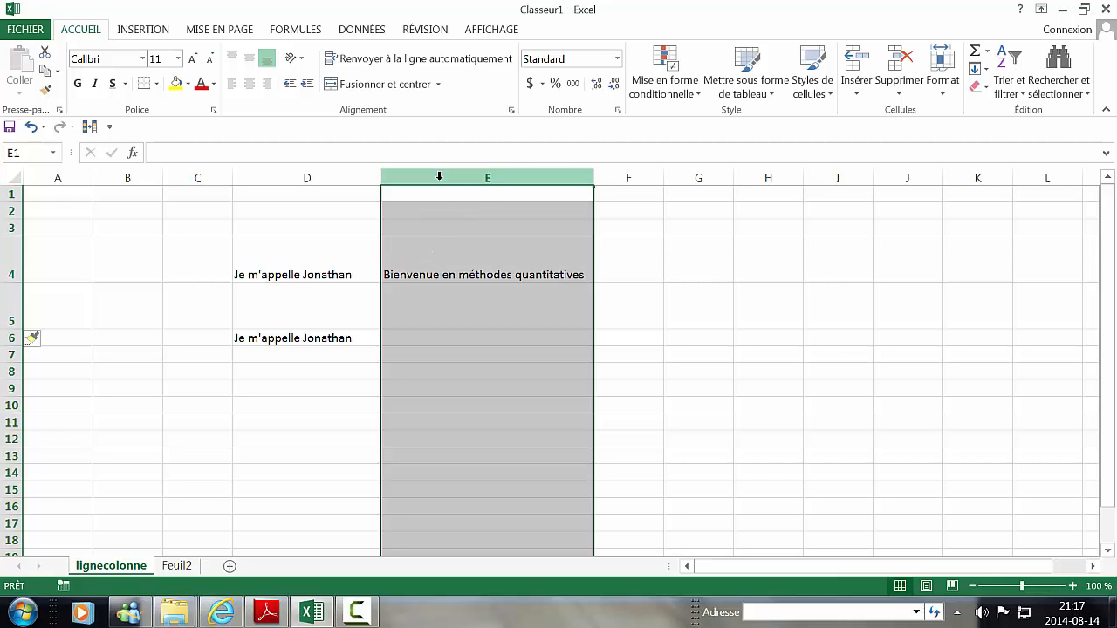
{"action": "right_click", "coordinate": [439, 176]}
{"action": "left_click", "coordinate": [503, 304]}
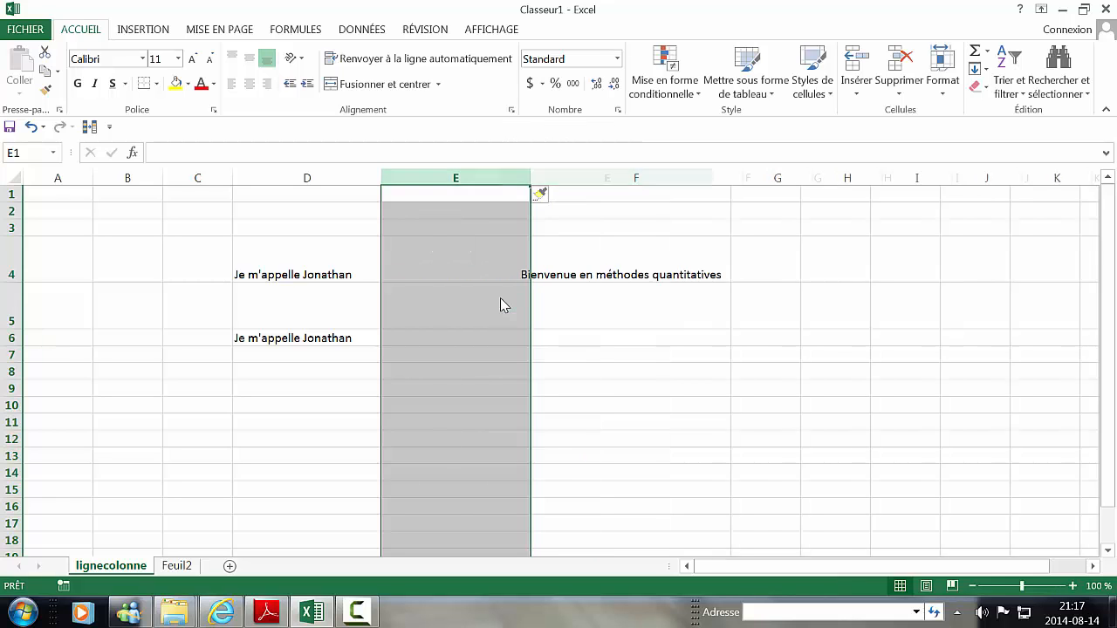
{"action": "left_click", "coordinate": [524, 326]}
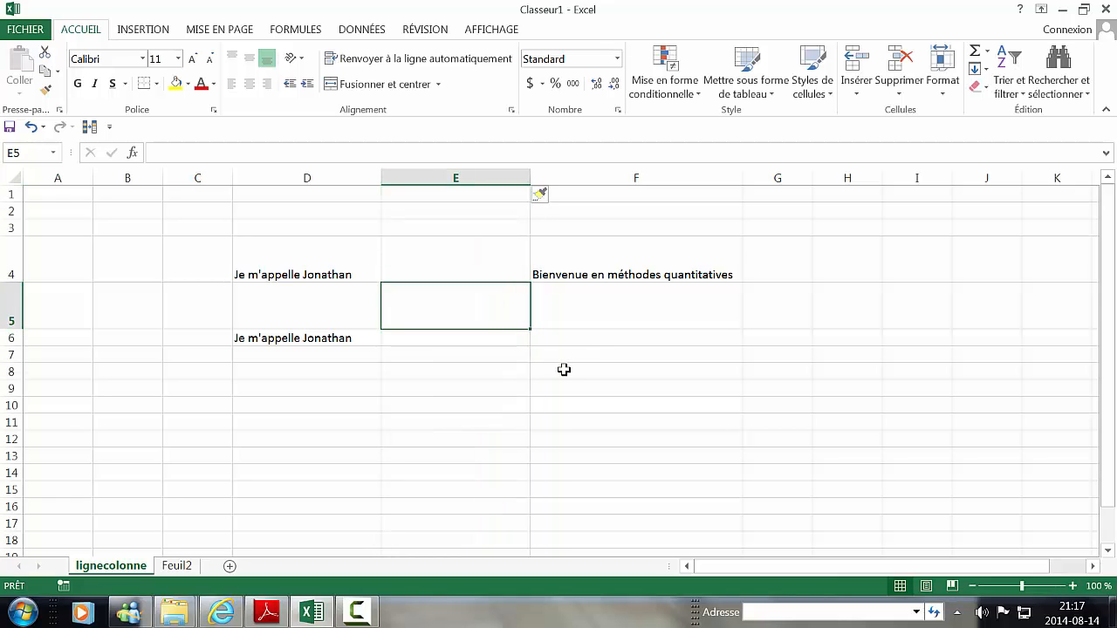
{"action": "left_click", "coordinate": [497, 373]}
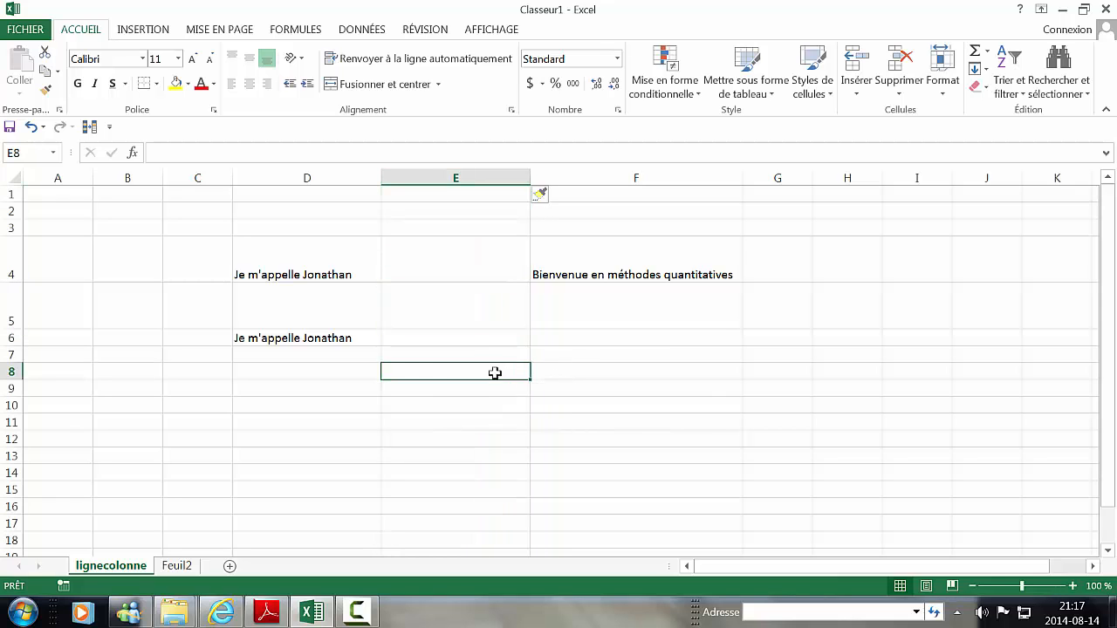
Select the whole columns D and F one at a time, and finally only the cell range D3:D8
{"action": "left_click", "coordinate": [284, 178]}
{"action": "left_click", "coordinate": [628, 177]}
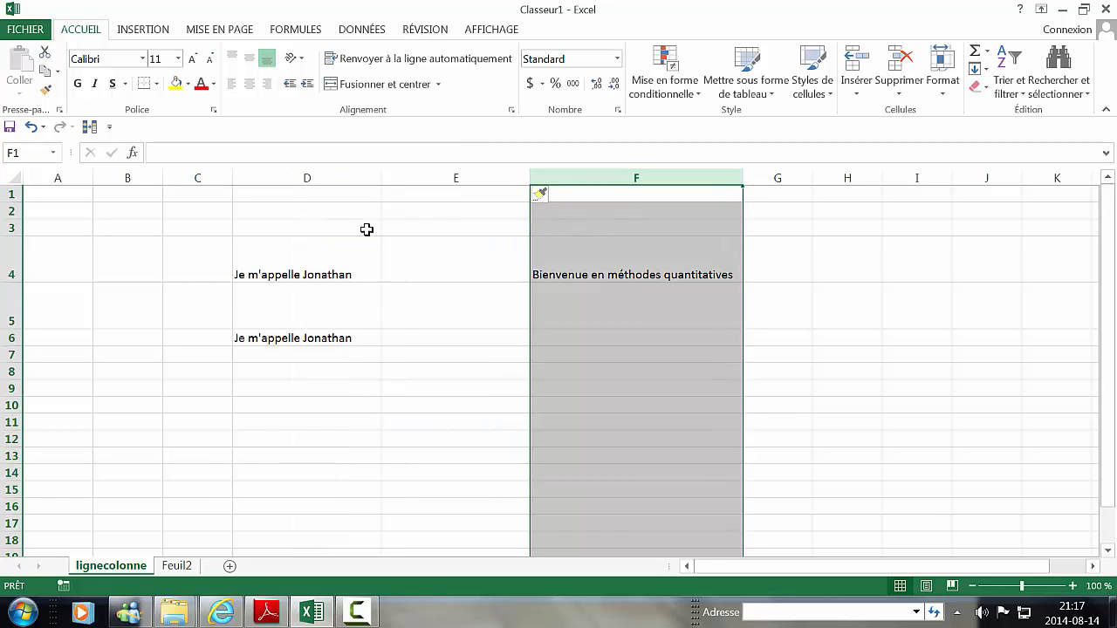
{"action": "left_click", "coordinate": [364, 227]}
{"action": "left_click", "coordinate": [328, 168]}
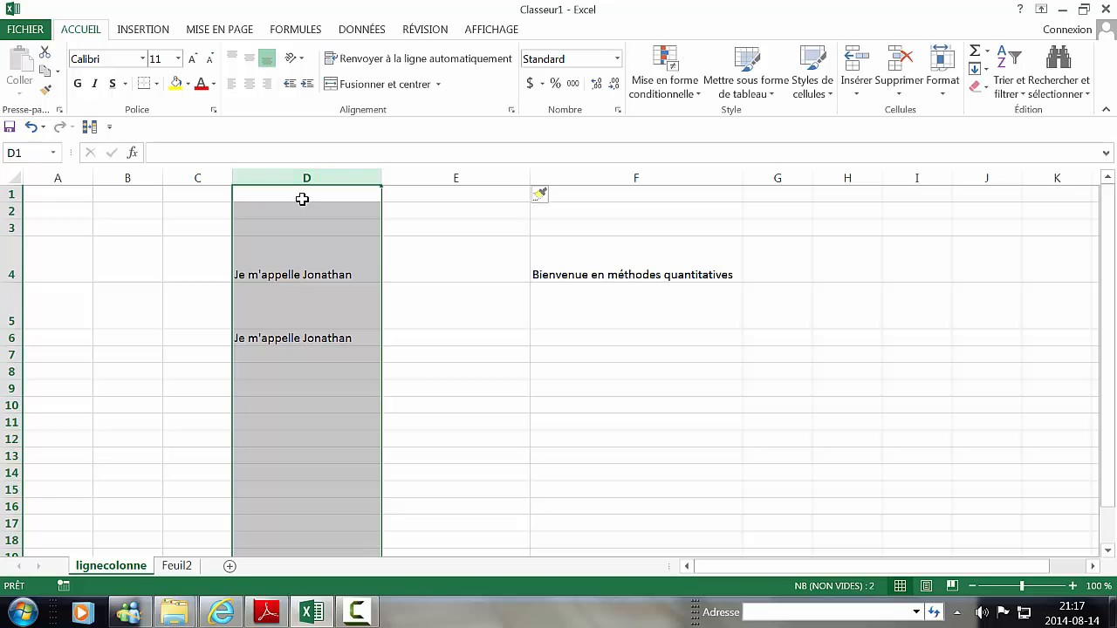
{"action": "left_click_drag", "start_coordinate": [307, 230], "coordinate": [302, 372]}
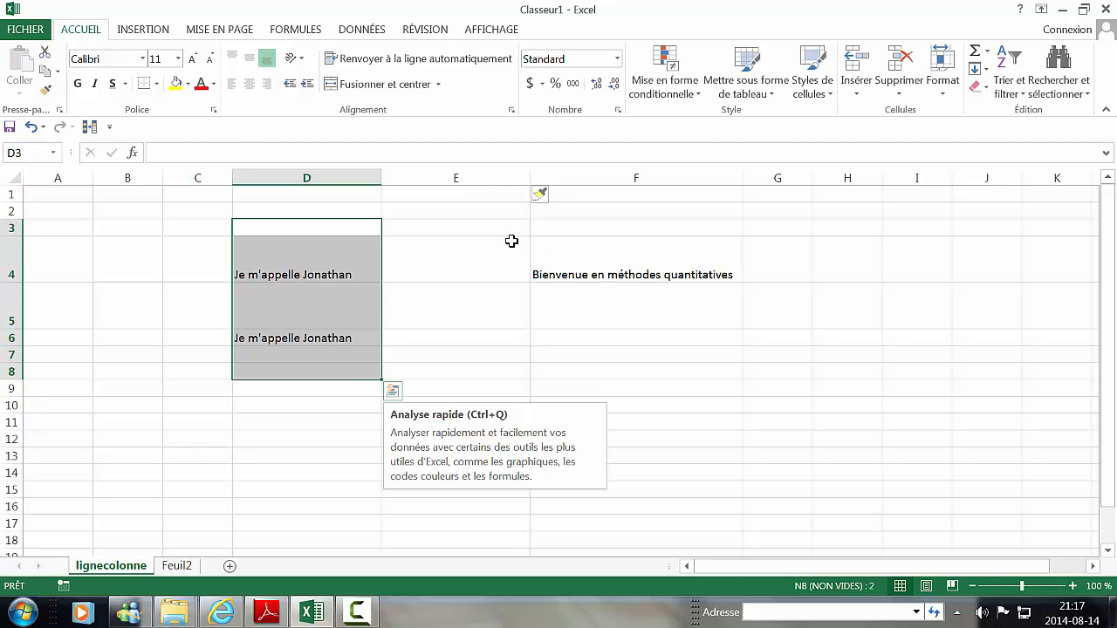
Copy the whole column D and paste it into the empty column E with the regular paste option
{"action": "left_click", "coordinate": [302, 180]}
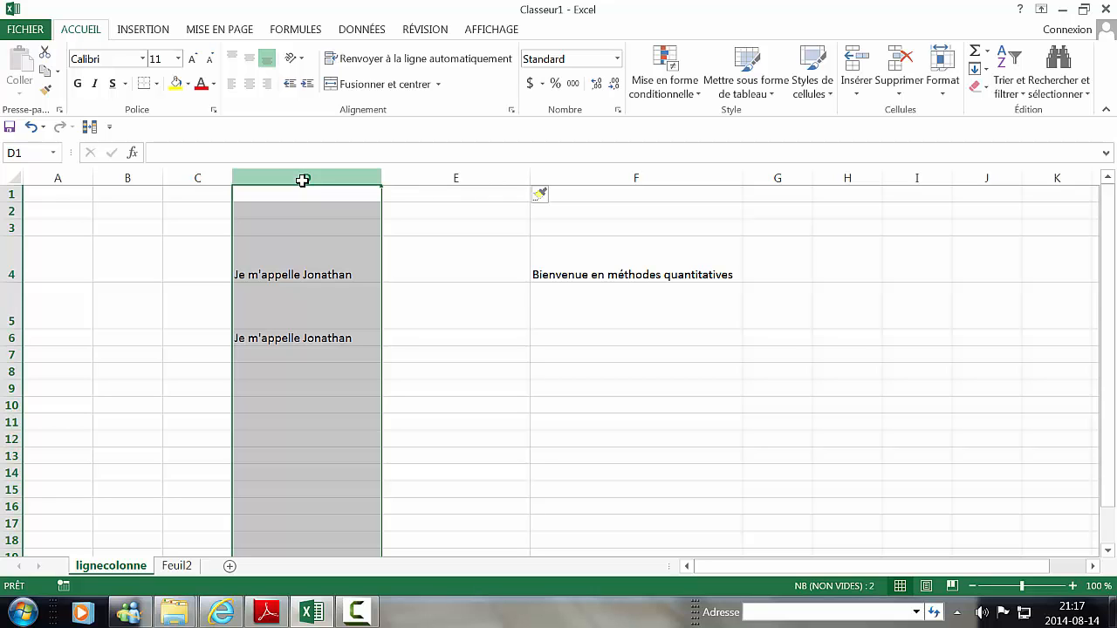
{"action": "right_click", "coordinate": [303, 181]}
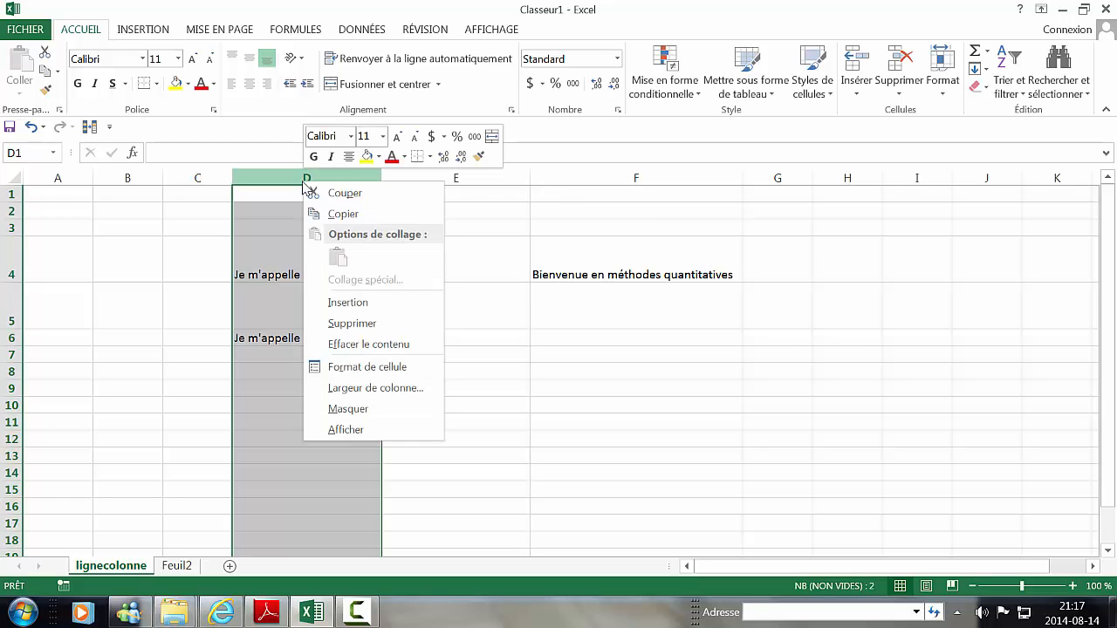
{"action": "left_click", "coordinate": [341, 214]}
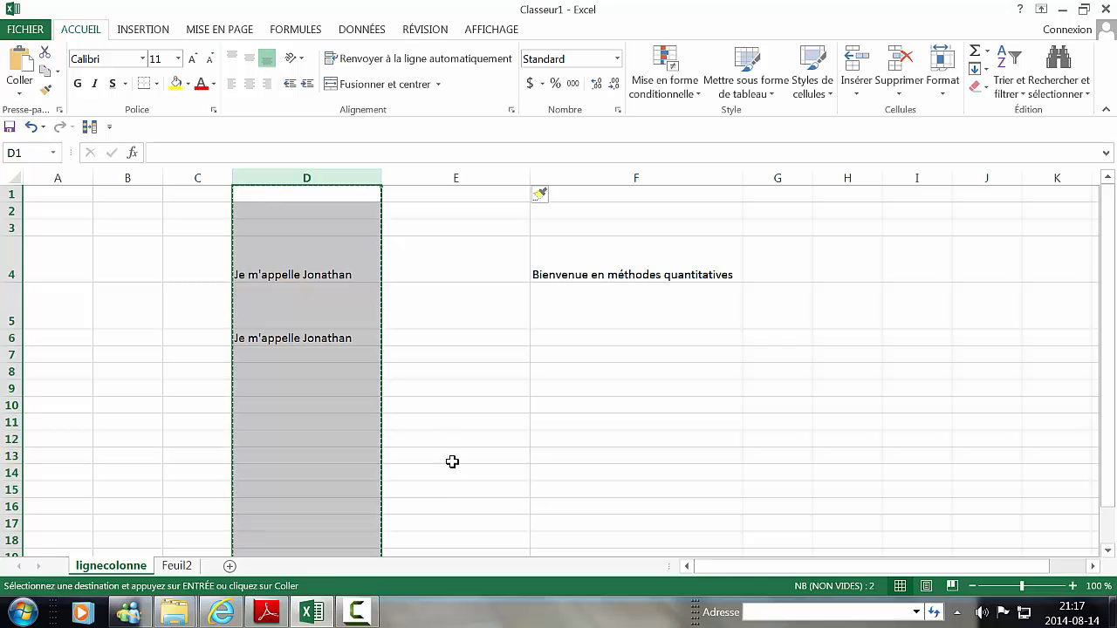
{"action": "left_click", "coordinate": [448, 173]}
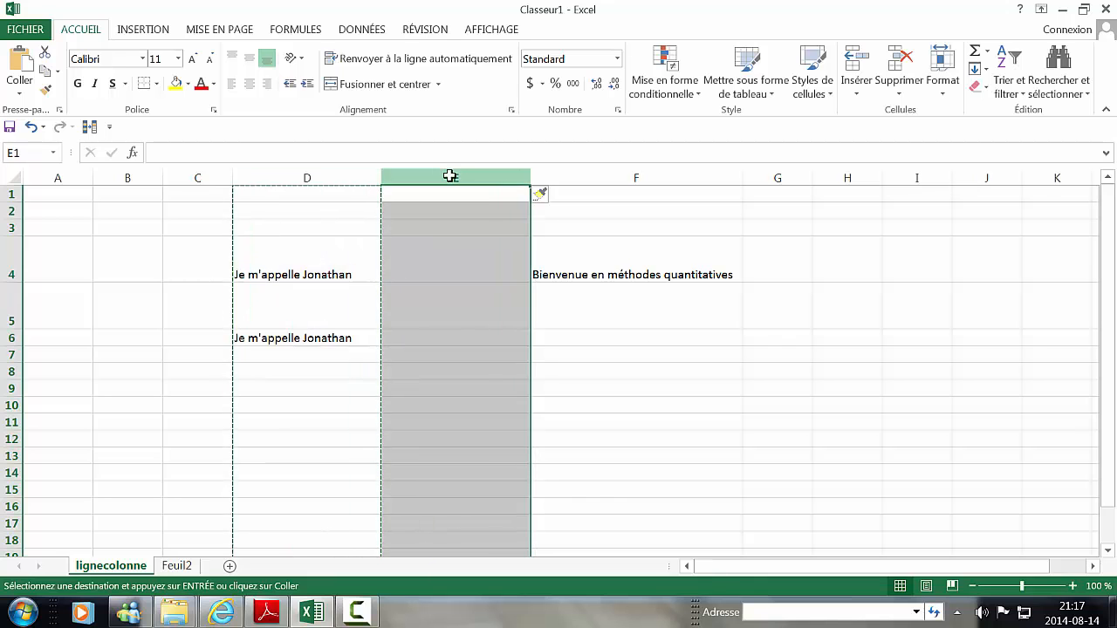
{"action": "right_click", "coordinate": [457, 248]}
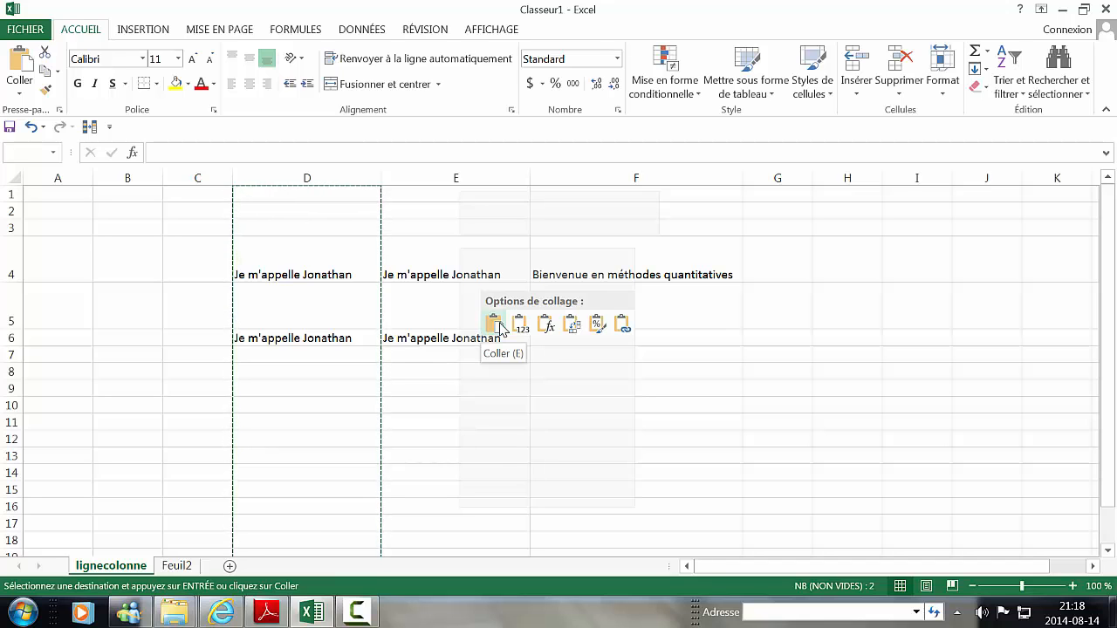
{"action": "left_click", "coordinate": [500, 327]}
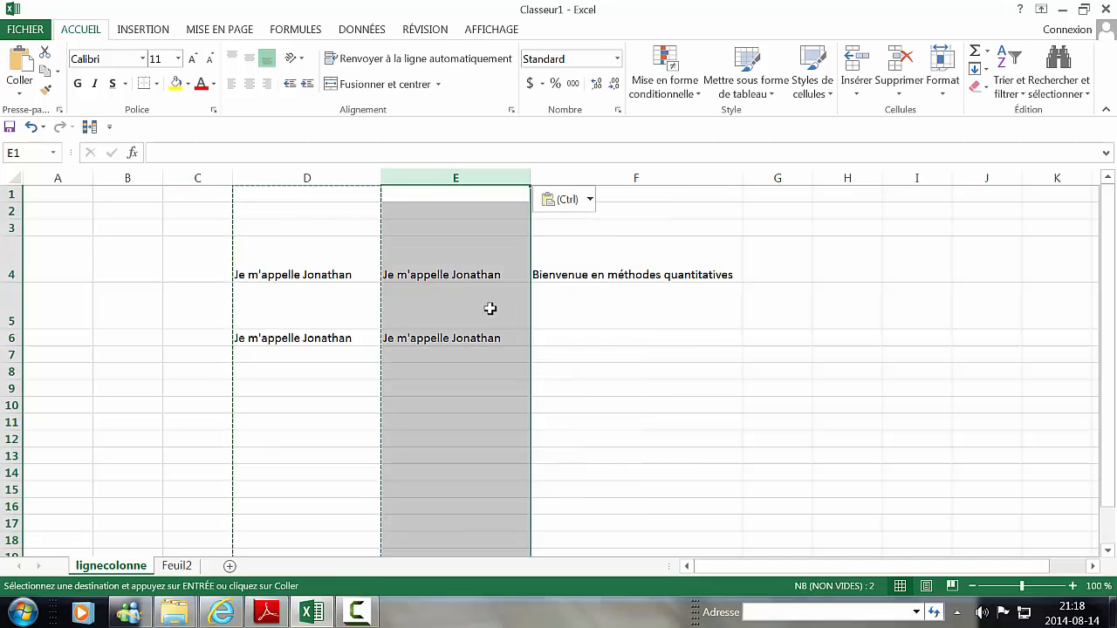
{"action": "left_click", "coordinate": [499, 224]}
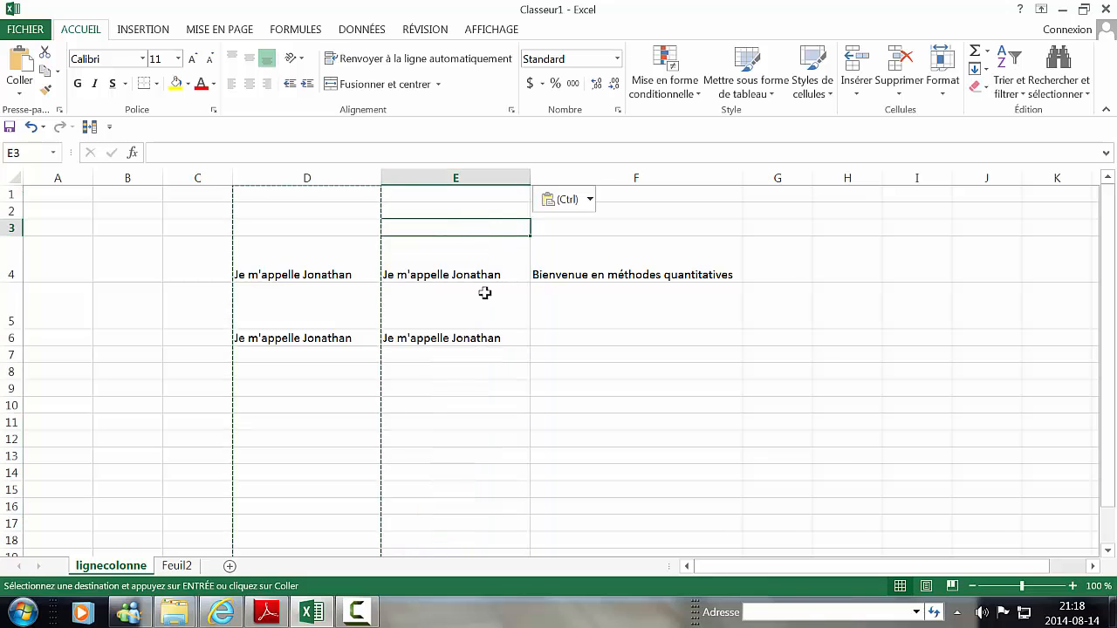
Compare the original column D with its copy in column E by selecting them in turn, ending on cell E9
{"action": "left_click", "coordinate": [313, 176]}
{"action": "left_click", "coordinate": [440, 175]}
{"action": "left_click", "coordinate": [305, 177]}
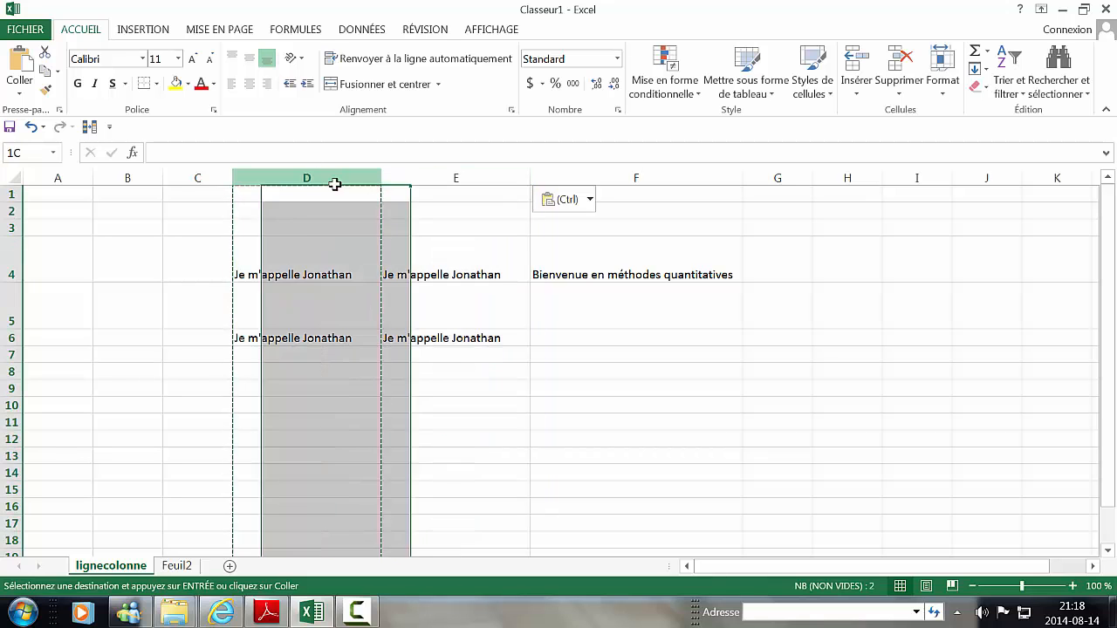
{"action": "left_click", "coordinate": [494, 384]}
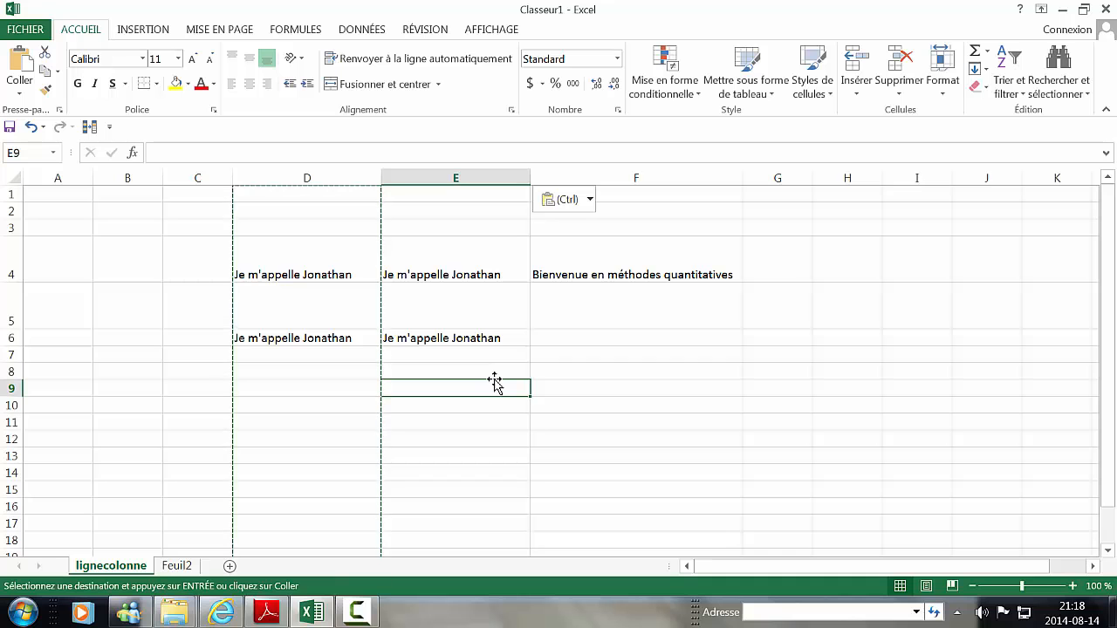